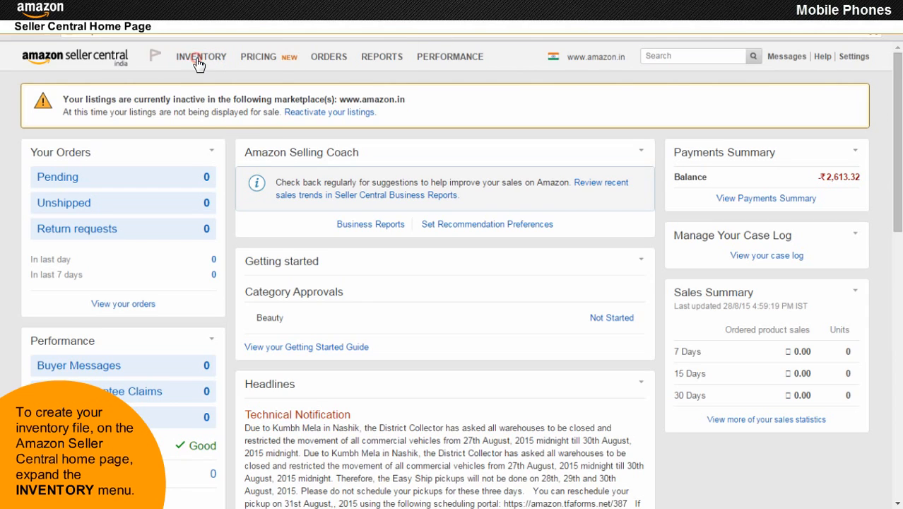
Go to Add Products via Upload, open the template download help page, and maximize it.
mouse_move(199, 64)
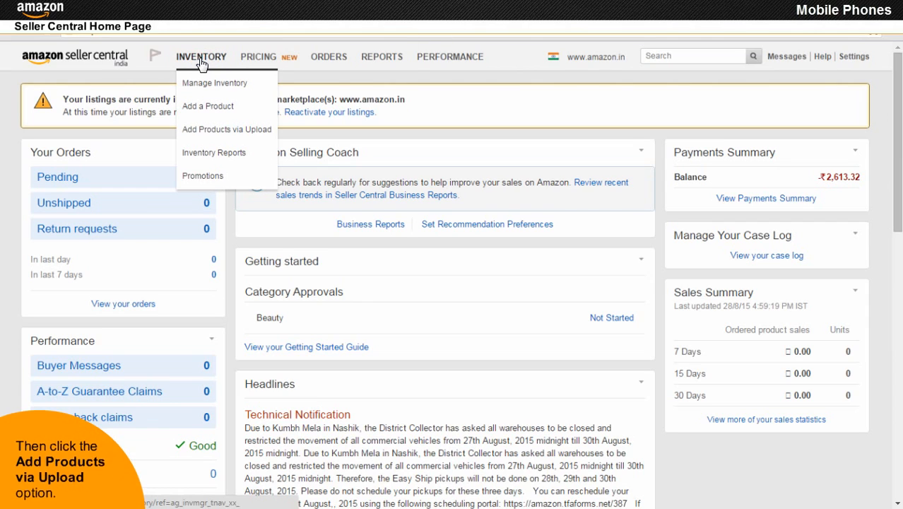
click(227, 140)
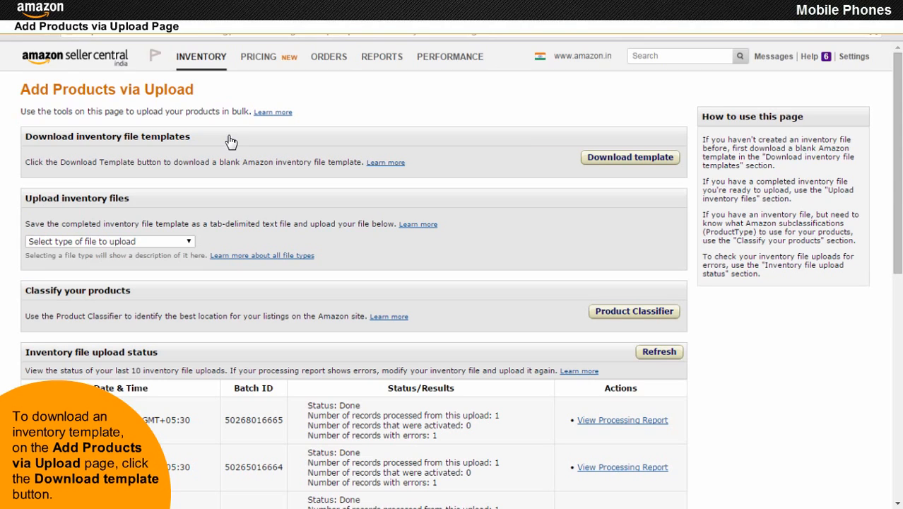
click(632, 158)
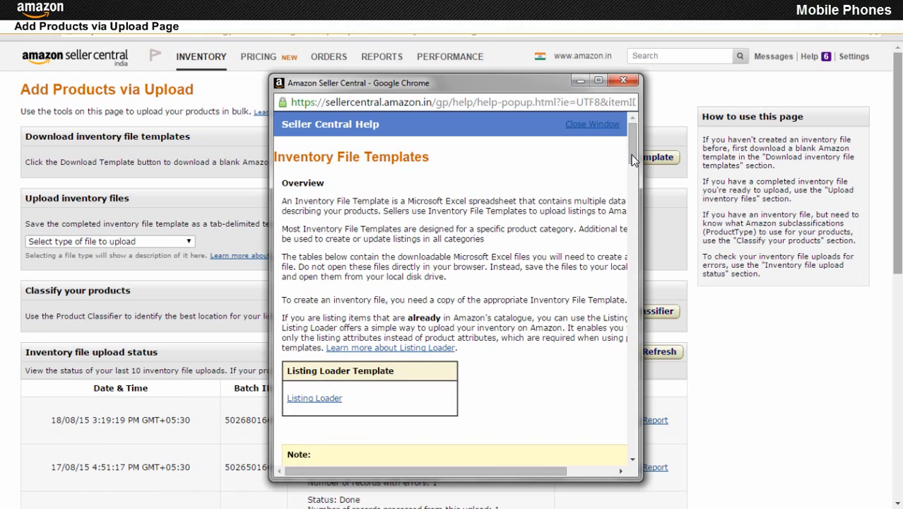
click(598, 82)
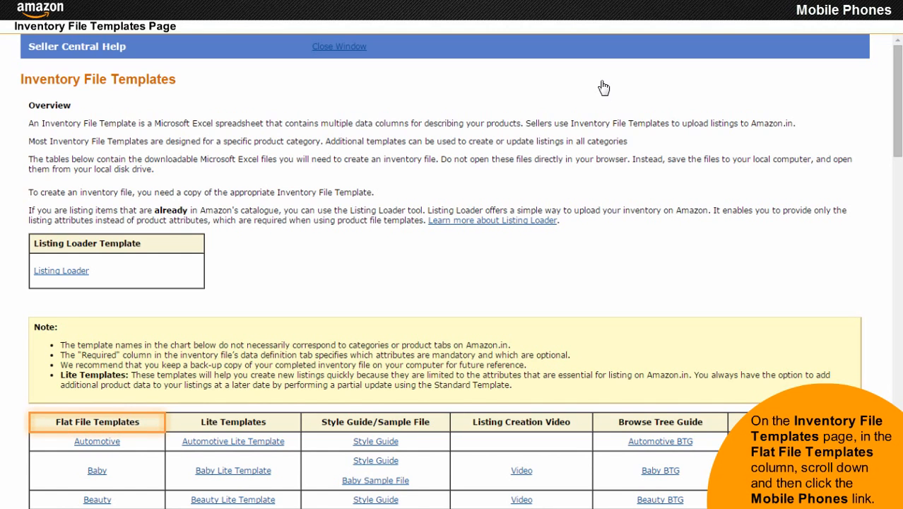
Download the Mobile Phones template from the Flat File Templates column.
scroll(604, 87, down, 15)
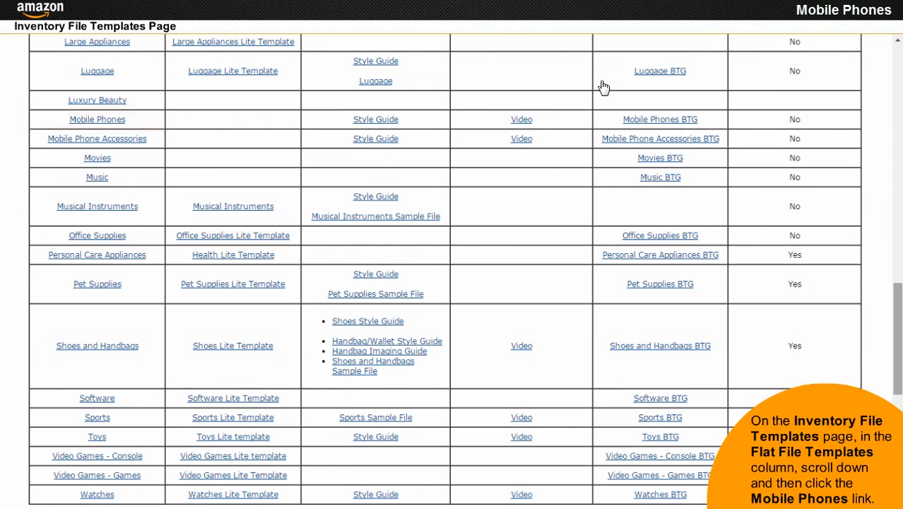
click(99, 121)
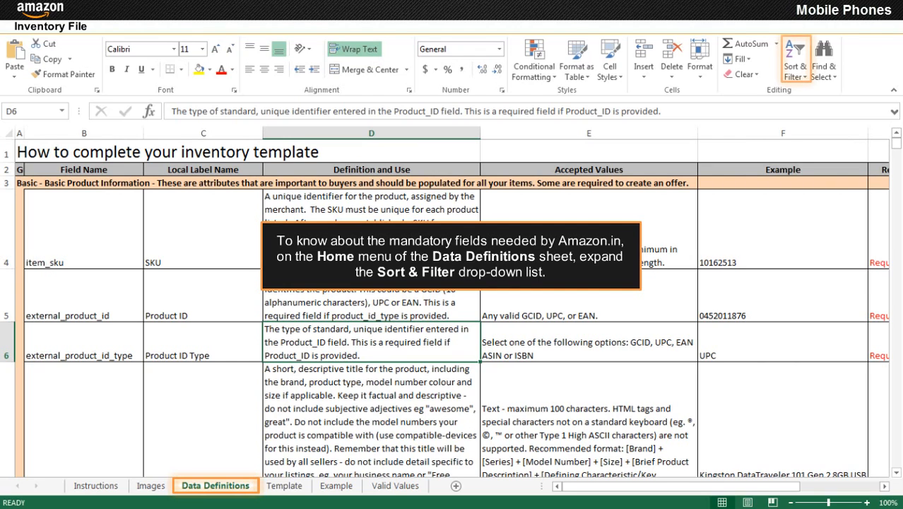
Turn on column filters and filter the Required? column to show only Required rows.
click(808, 77)
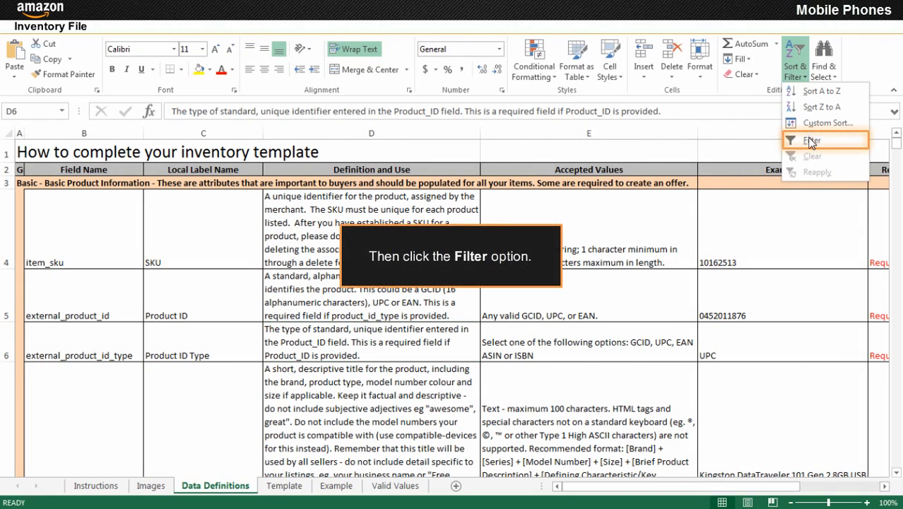
click(811, 140)
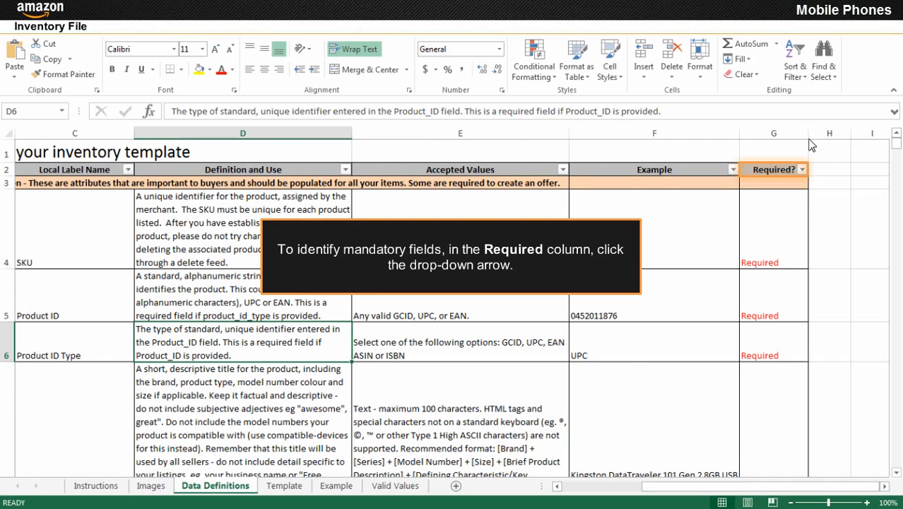
click(803, 170)
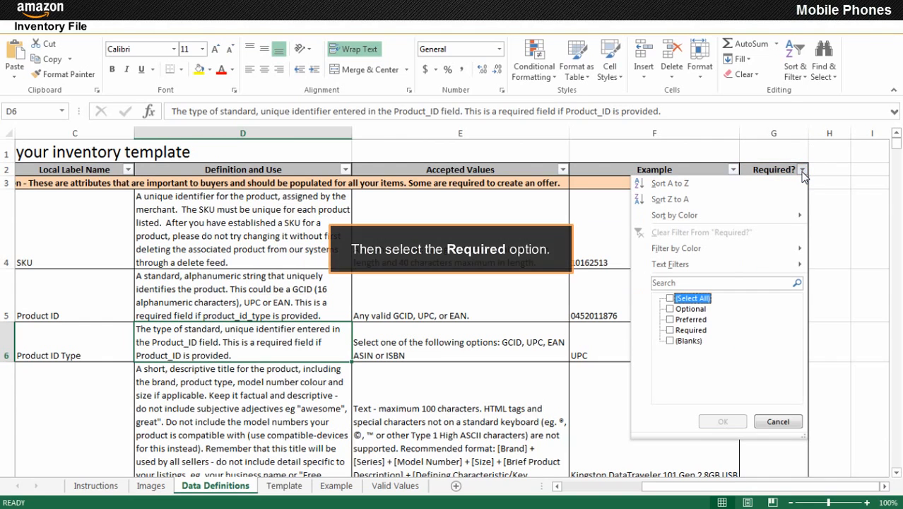
click(670, 330)
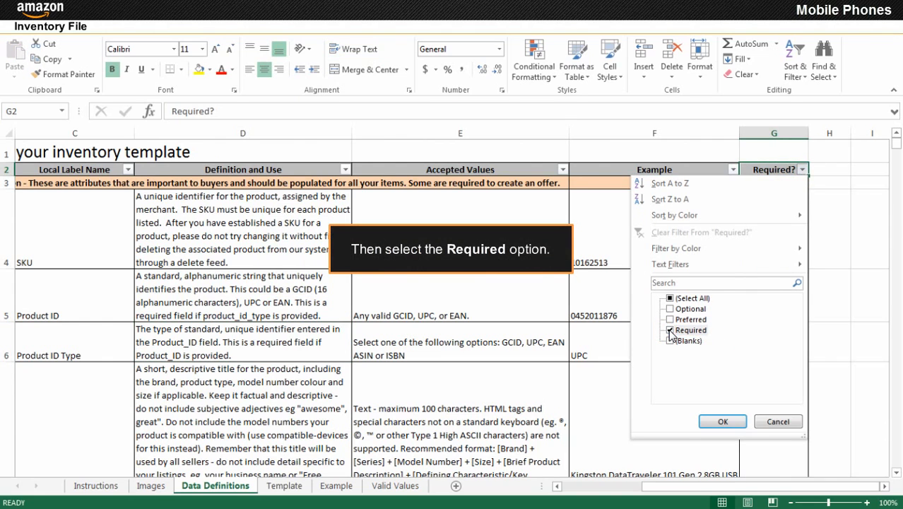
click(723, 422)
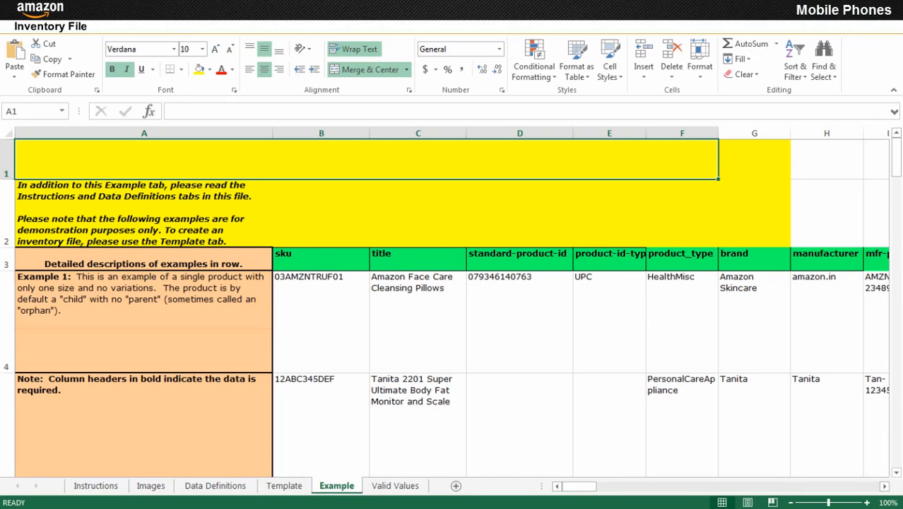
Scroll down the Example sheet to review the sample product rows.
scroll(452, 307, down, 2)
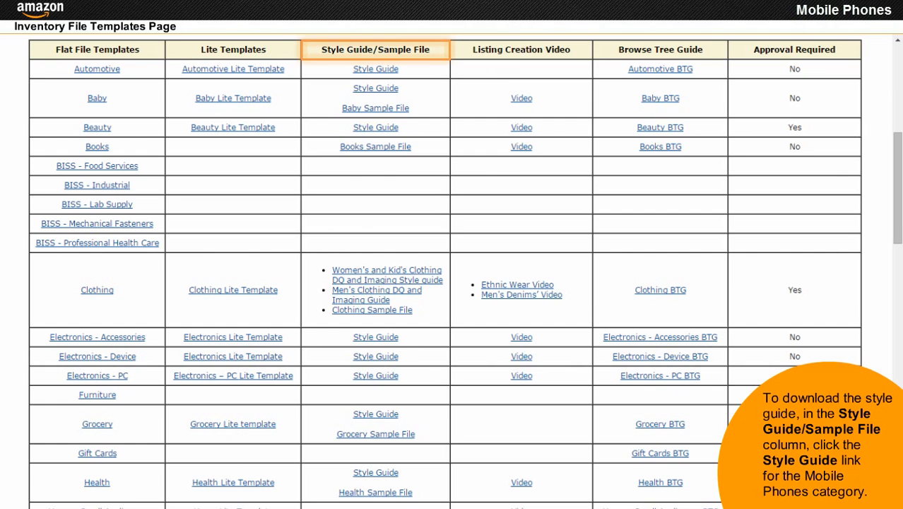
Open the Style Guide link in the Mobile Phones row of the templates table.
scroll(445, 271, down, 6)
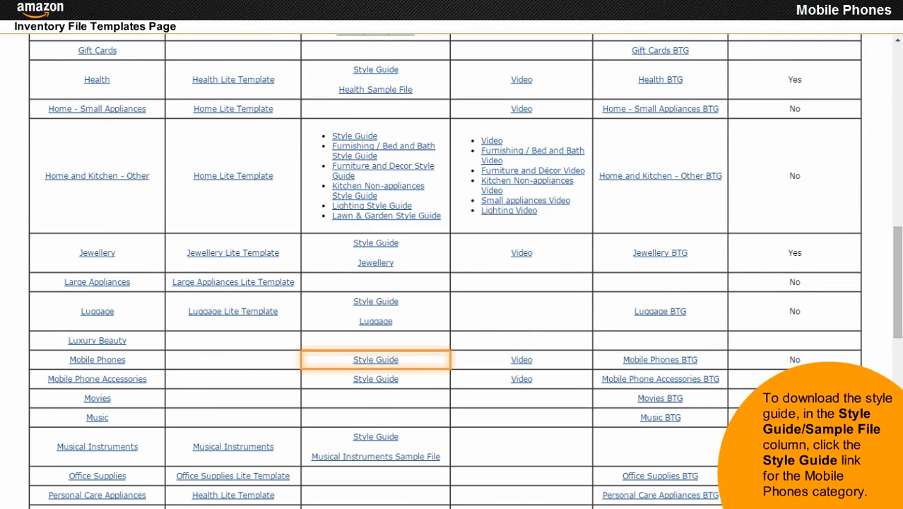
click(376, 360)
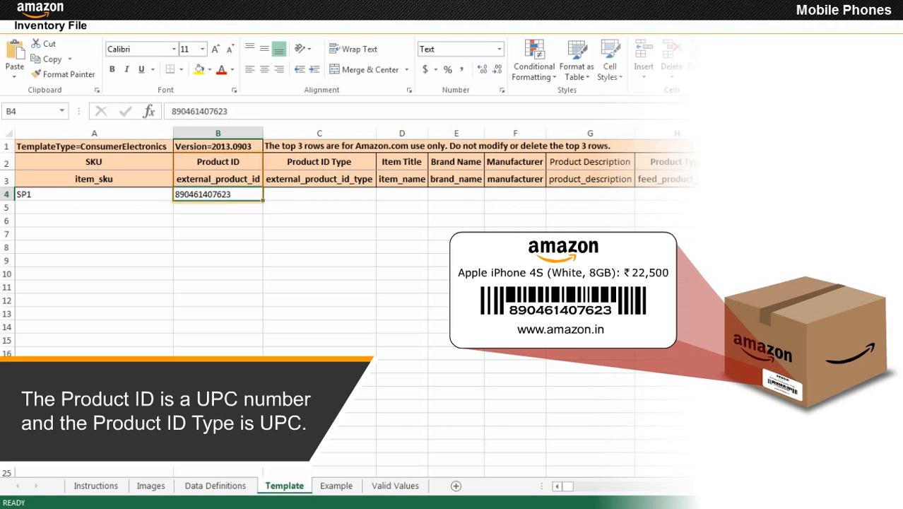
click(369, 197)
click(319, 238)
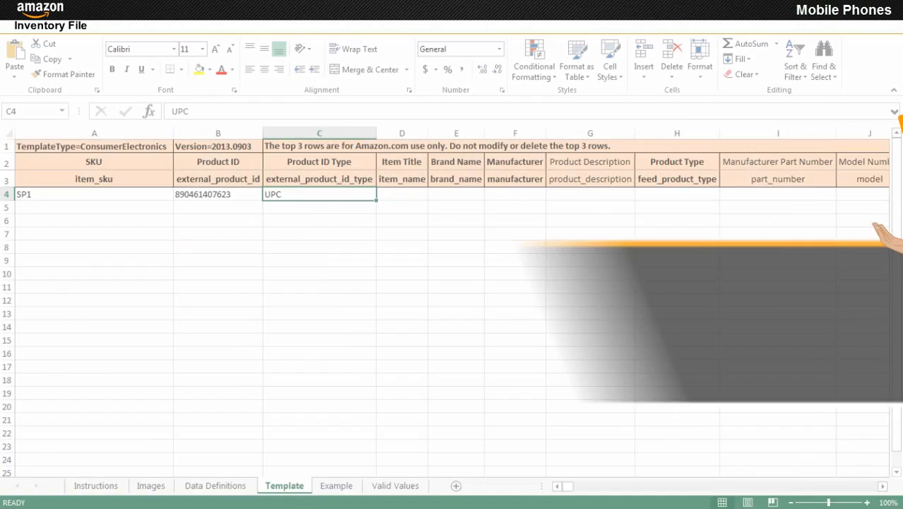
click(403, 195)
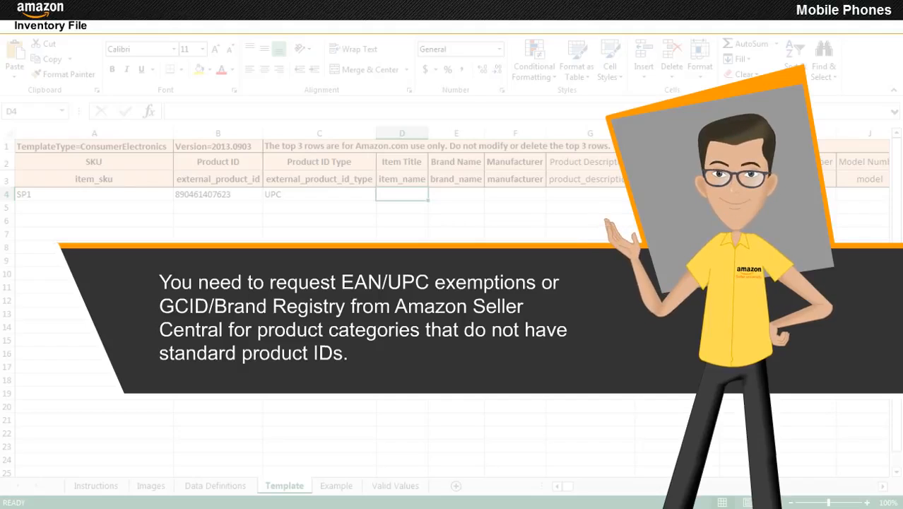
Enter 'Apple iPhone 4S (White, 8GB)' in D4, with Apple in E4 and F4.
text(Apple iPhone 4S (White, 8GB))
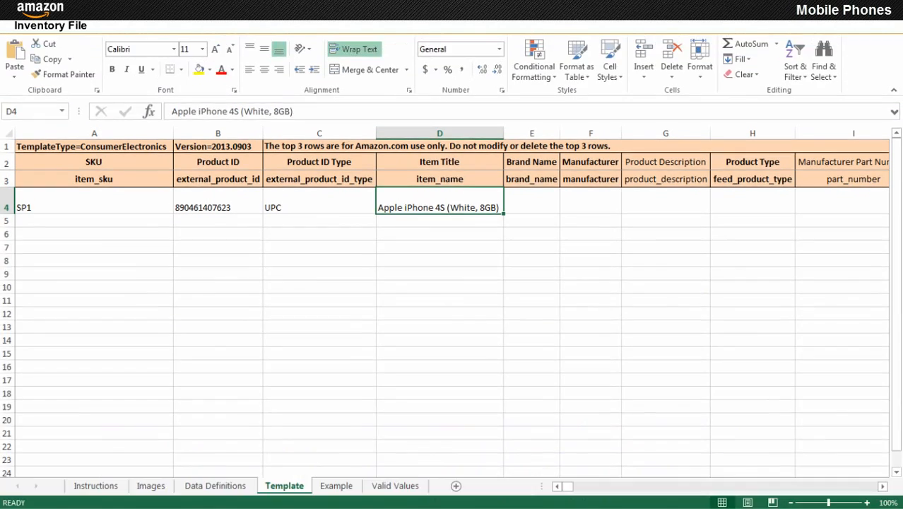
click(531, 201)
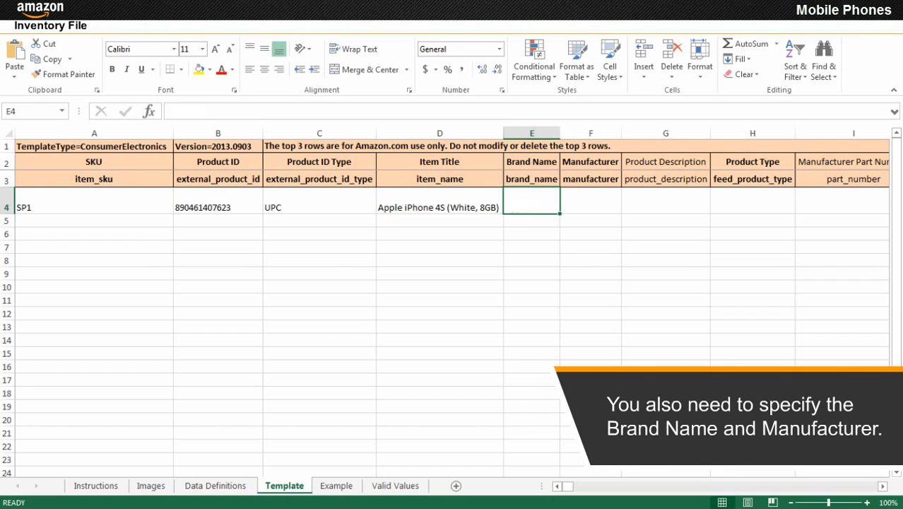
text(Apple)
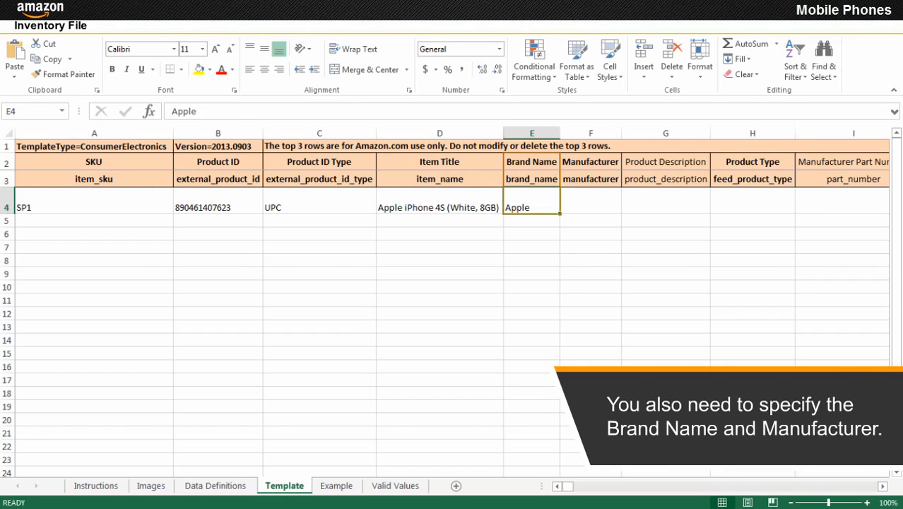
key(Tab)
text(Apple)
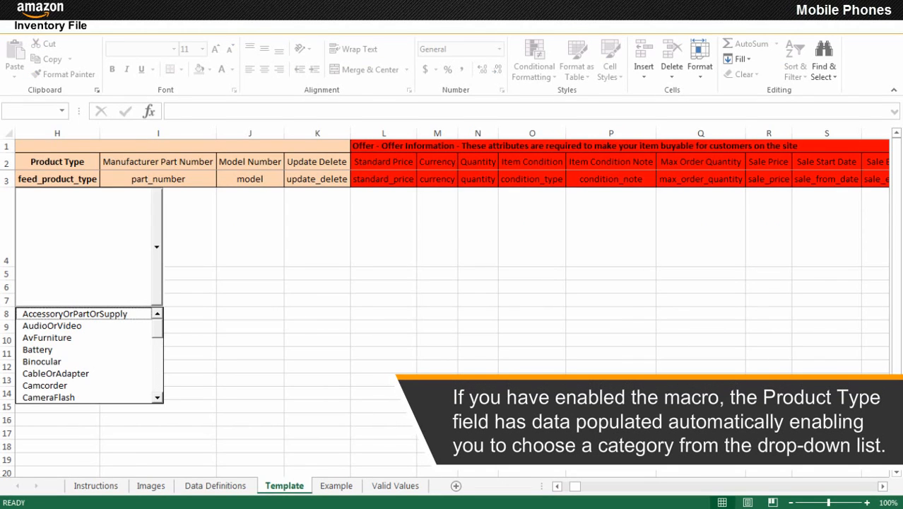
Set row 4's product type to Phone, model number A1387, and Update Delete to update.
scroll(89, 356, down, 3)
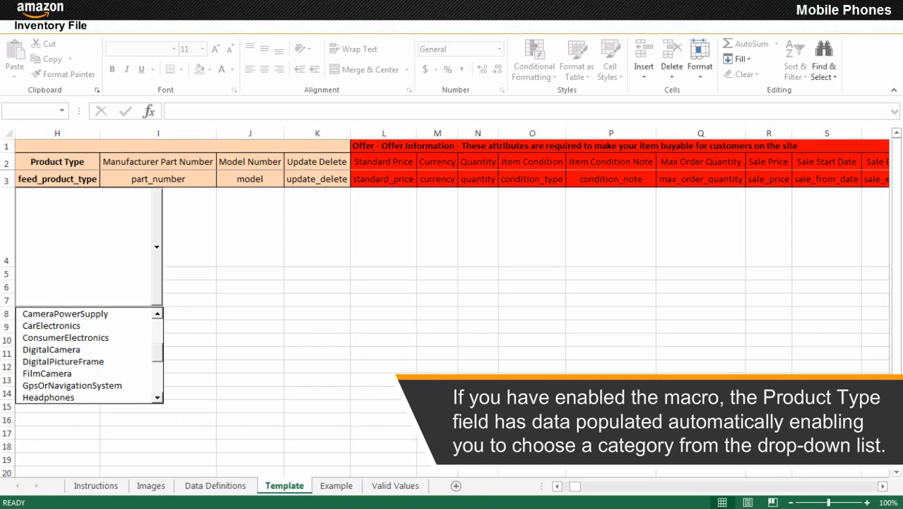
scroll(89, 356, down, 2)
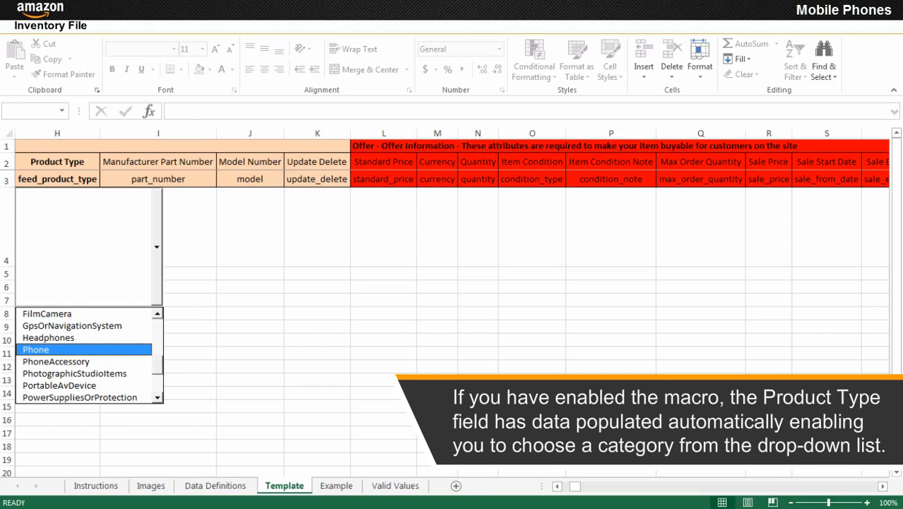
click(84, 349)
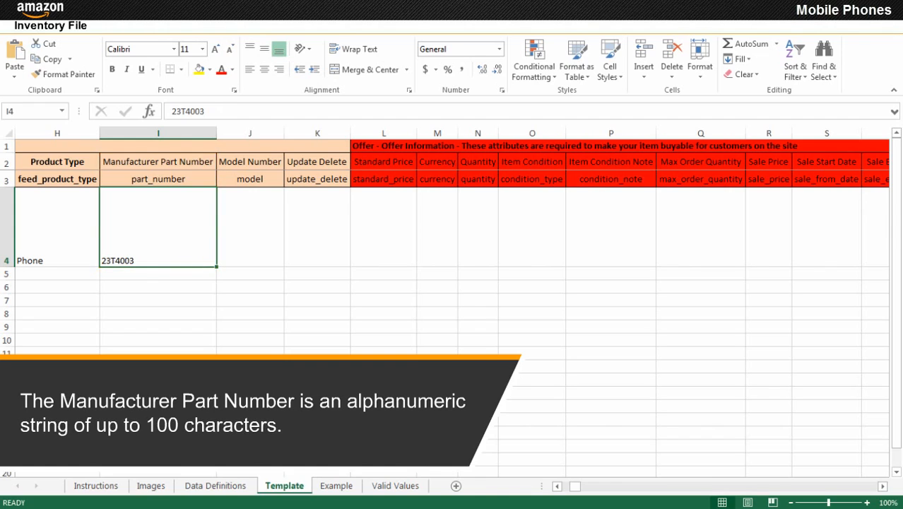
click(250, 227)
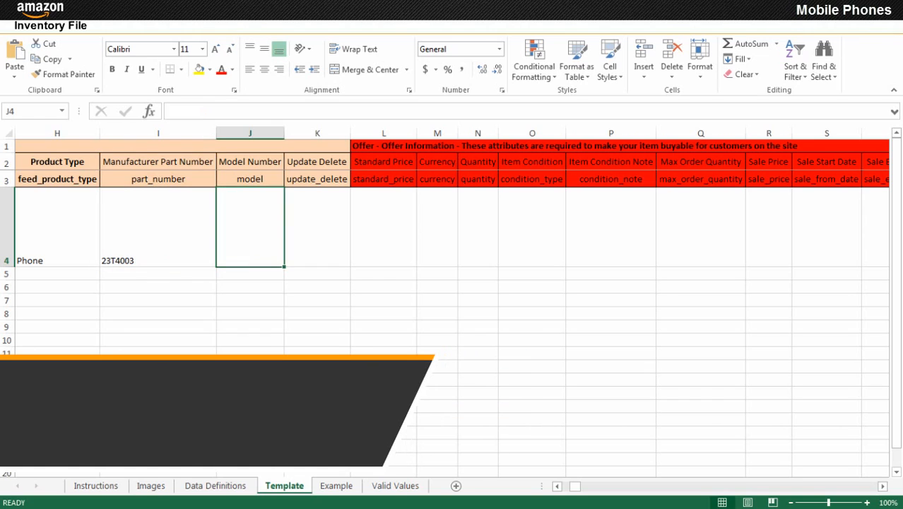
text(A1387)
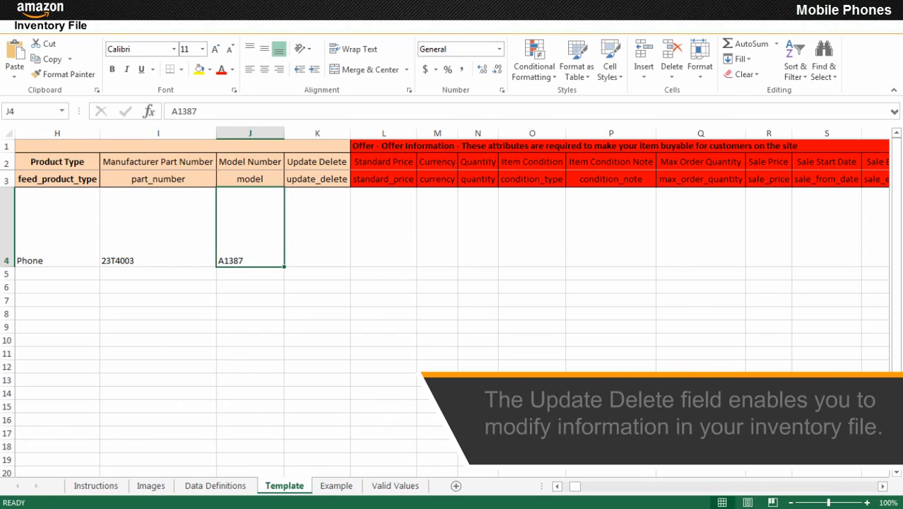
click(317, 227)
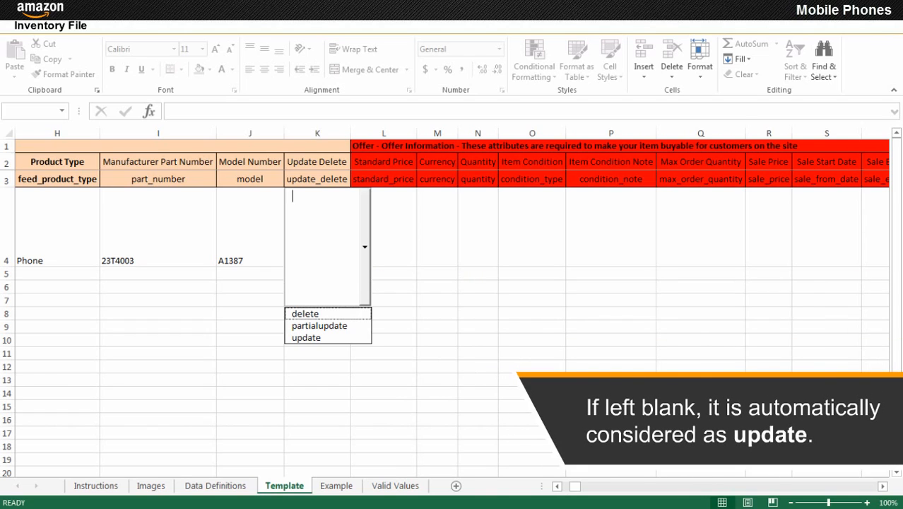
key(Down)
key(Down)
key(Return)
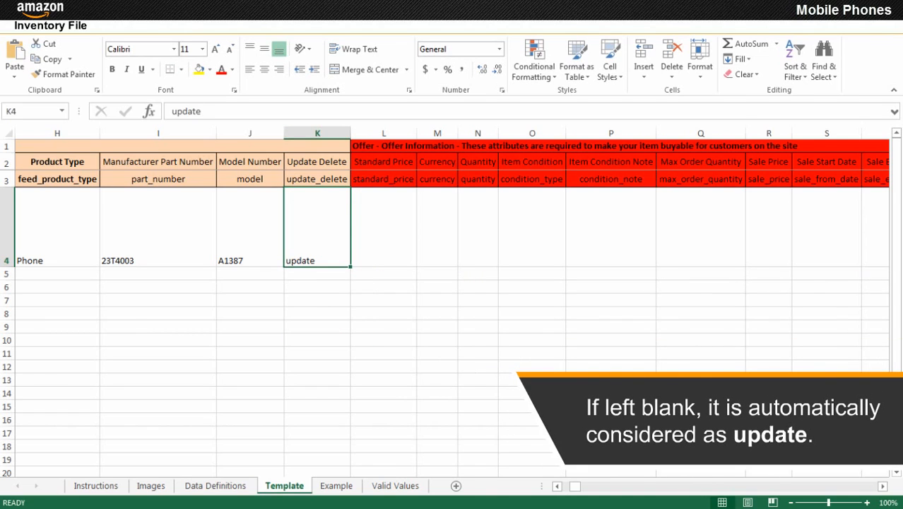
click(384, 227)
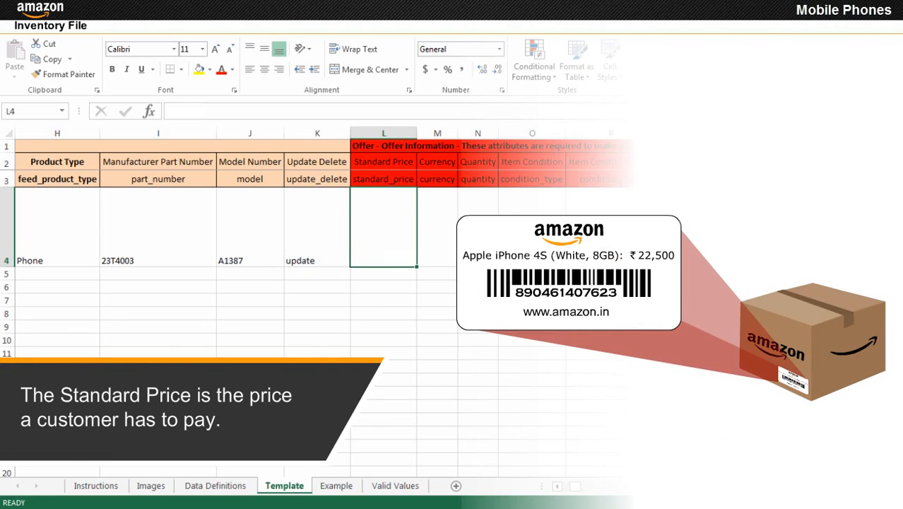
Fill L4–O4 with price 22,500, currency INR, quantity 10 and condition New.
text(22,500)
click(438, 227)
click(438, 314)
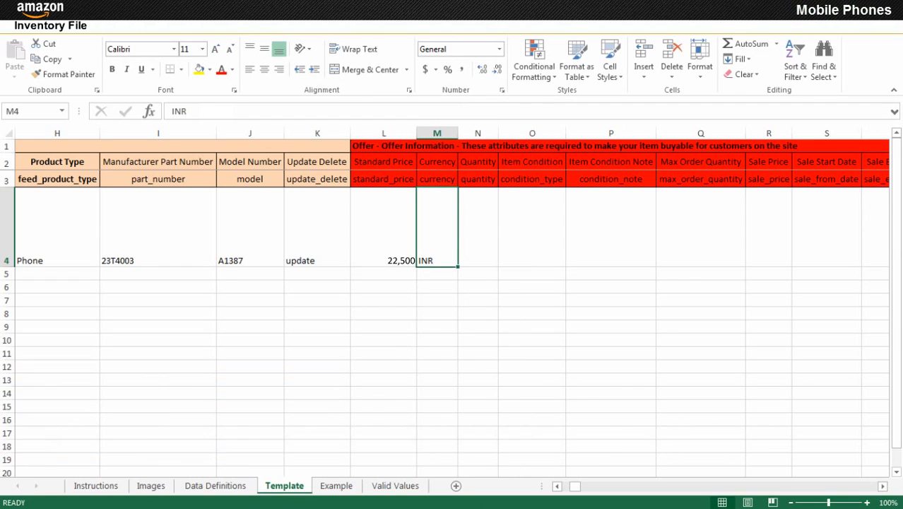
click(478, 227)
text(10)
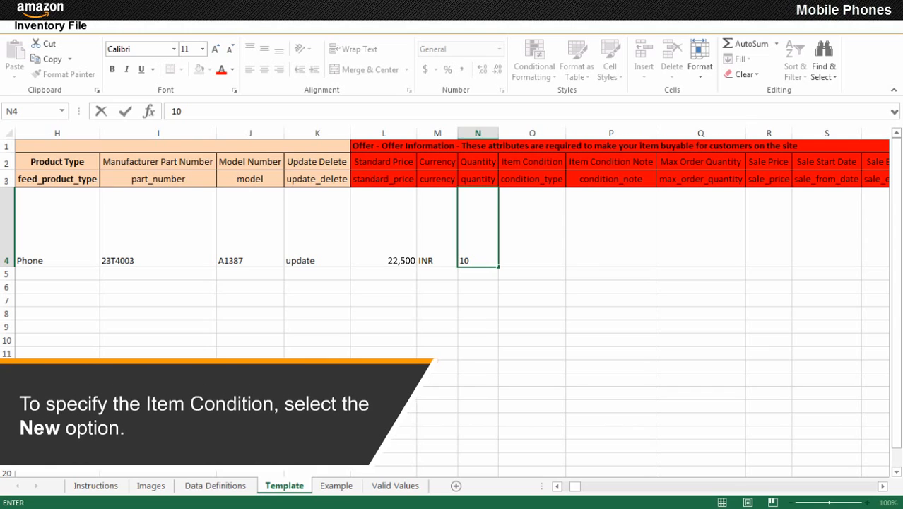
click(533, 228)
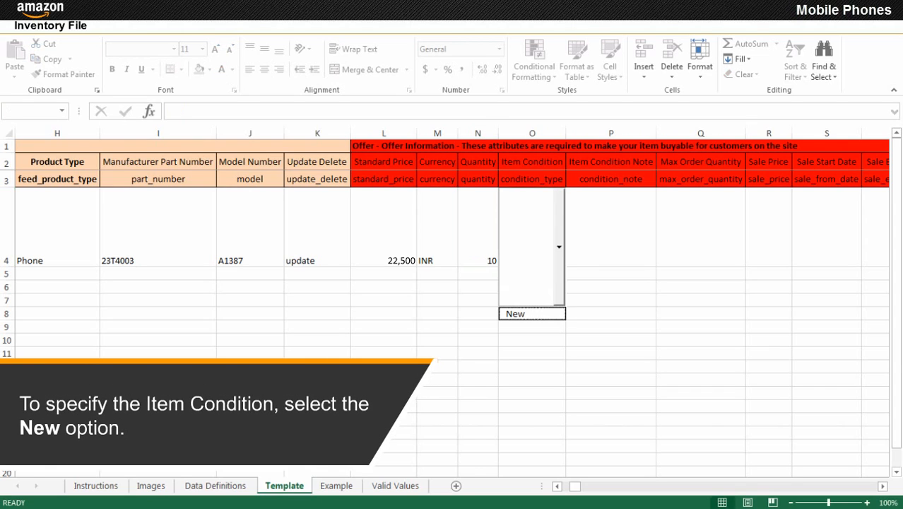
click(532, 313)
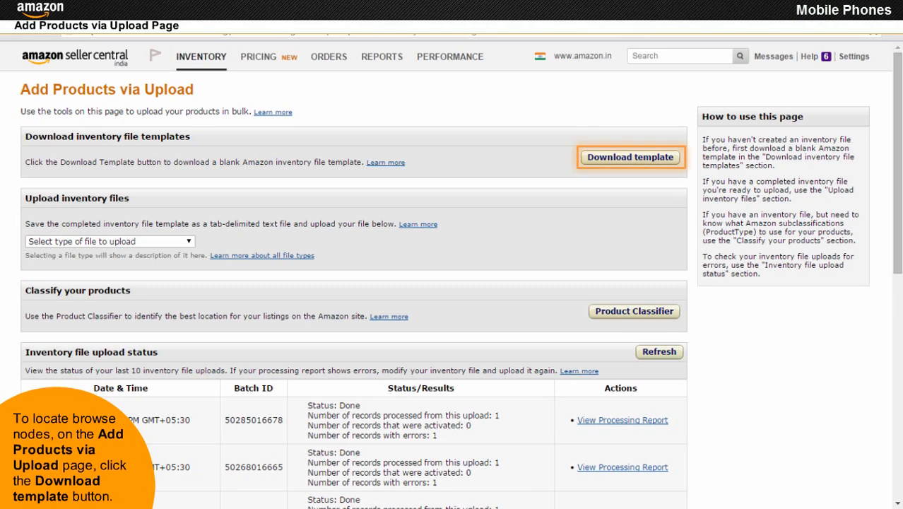
Reopen and maximize the templates help page, then download the Mobile Phones Browse Tree Guide.
click(634, 158)
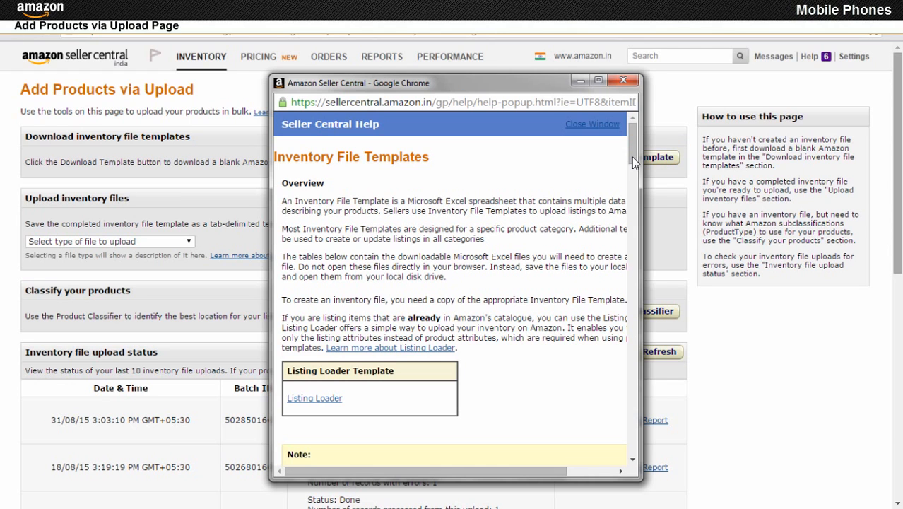
click(598, 80)
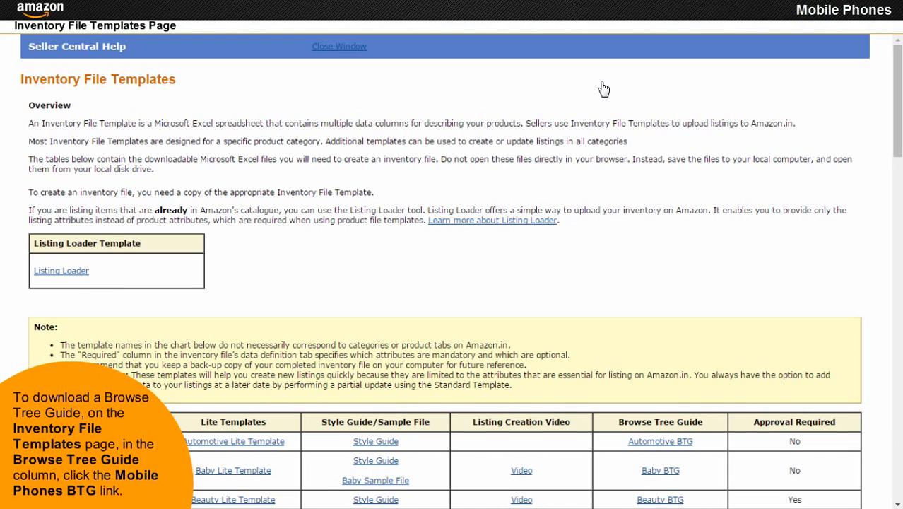
scroll(604, 89, down, 5)
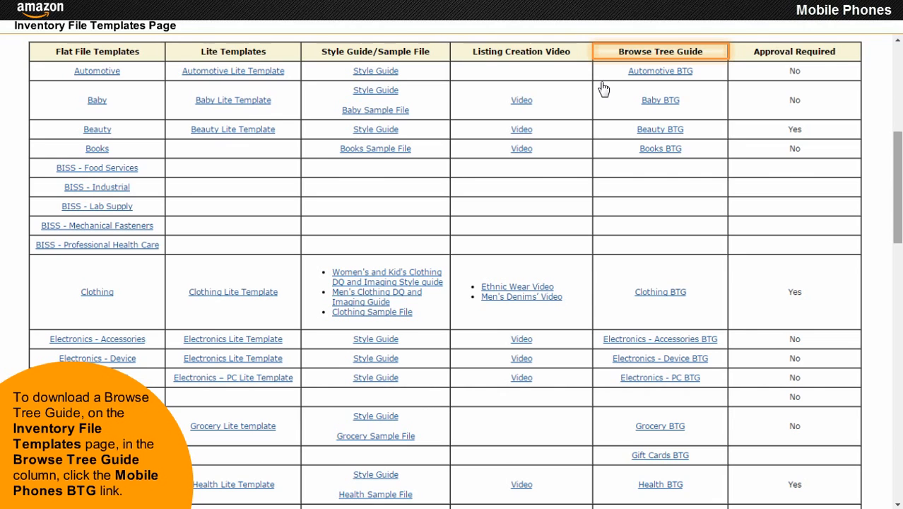
scroll(604, 89, down, 7)
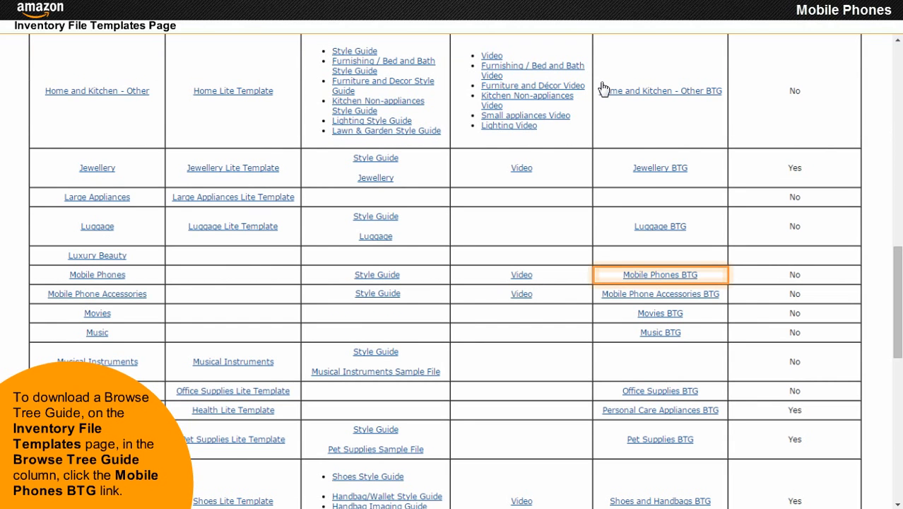
click(661, 275)
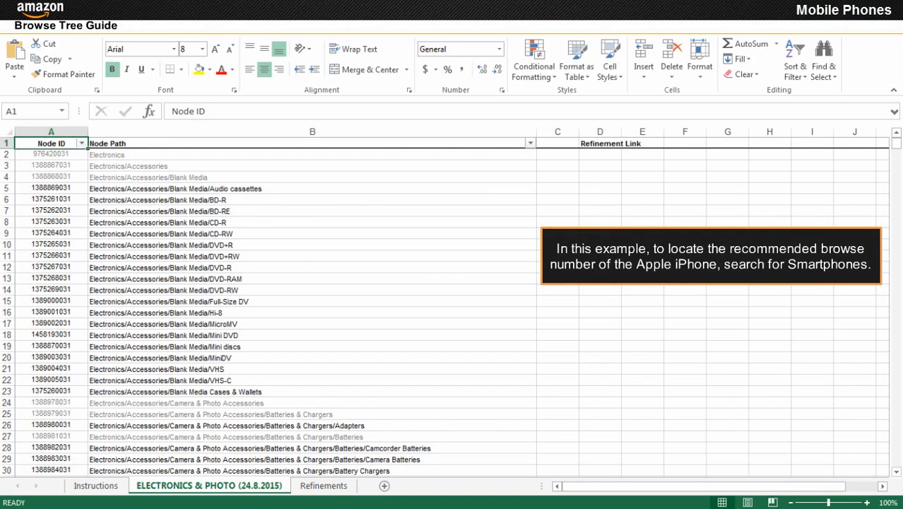
click(530, 143)
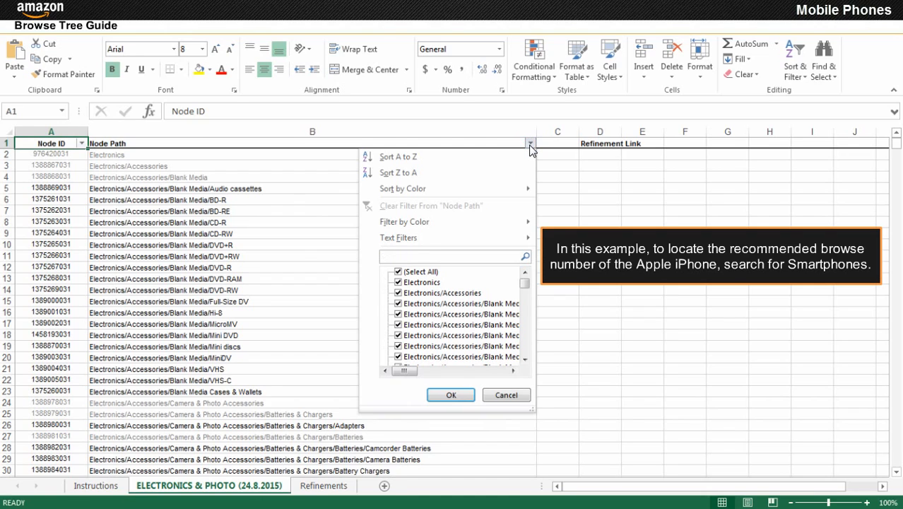
text(Smartphones)
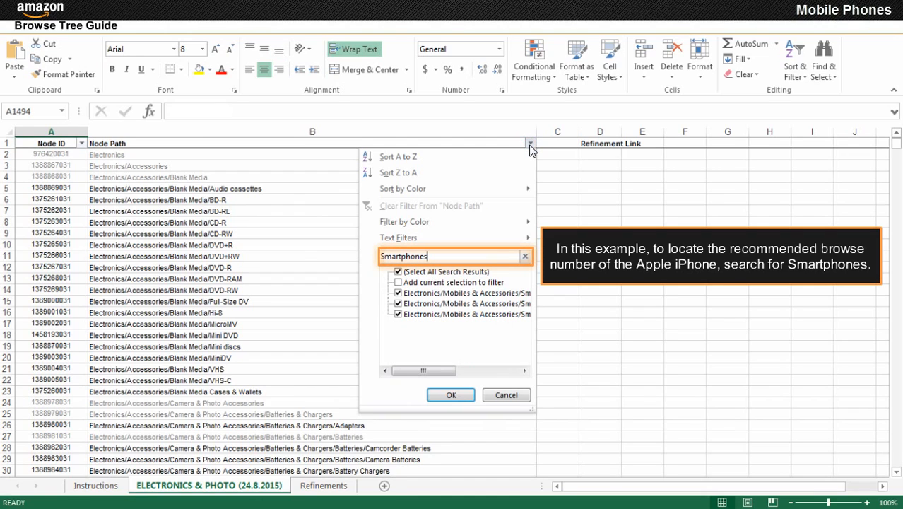
click(451, 395)
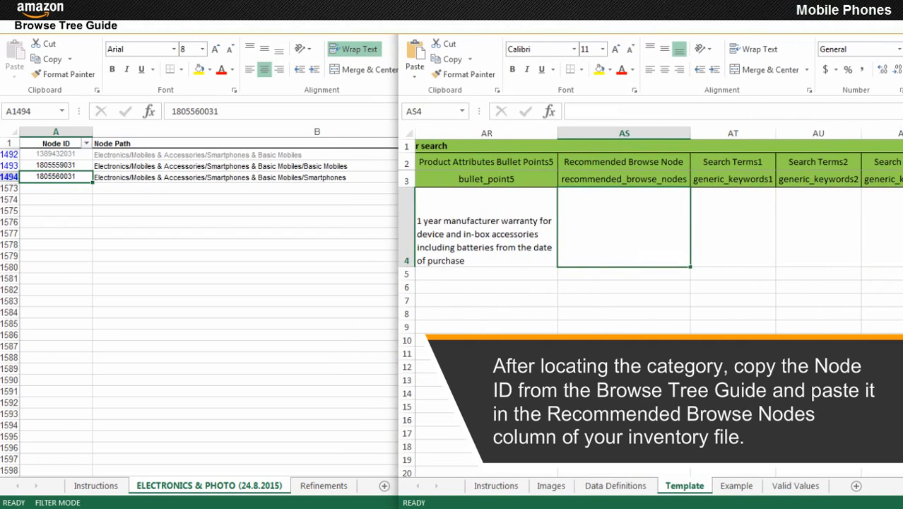
key(ctrl+v)
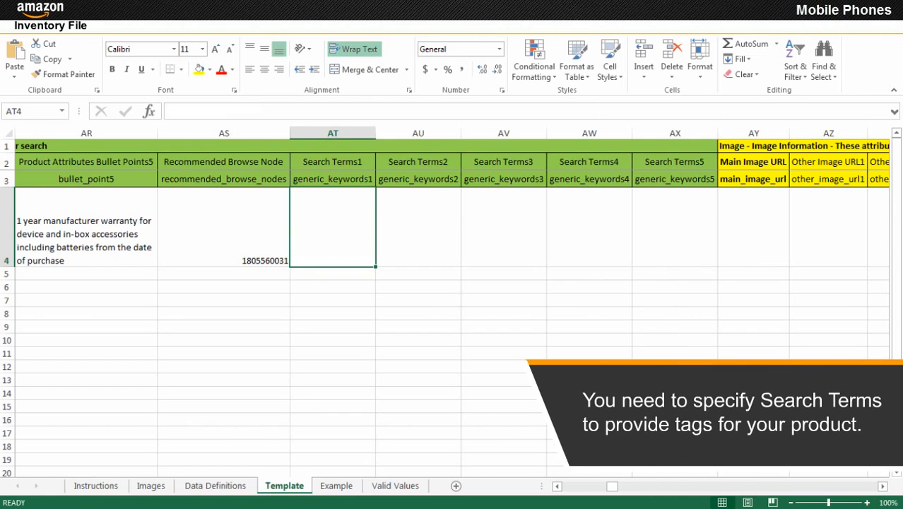
Enter search terms Smartphone, 8MP camera, 8GB internal memory and iOS 7 in AT4–AW4.
text(Smartphone)
key(Tab)
text(8MP camera)
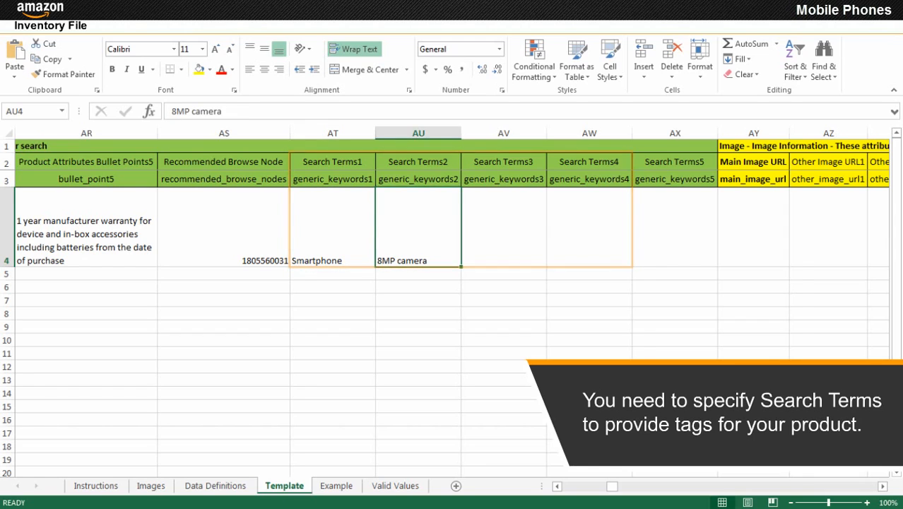
key(Tab)
text(8GB internal memory)
key(Tab)
text(iOS 7)
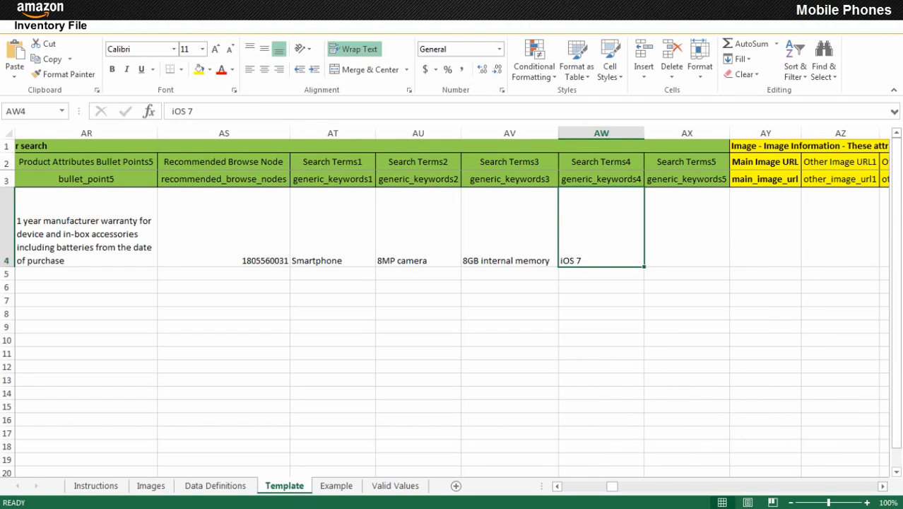
click(765, 227)
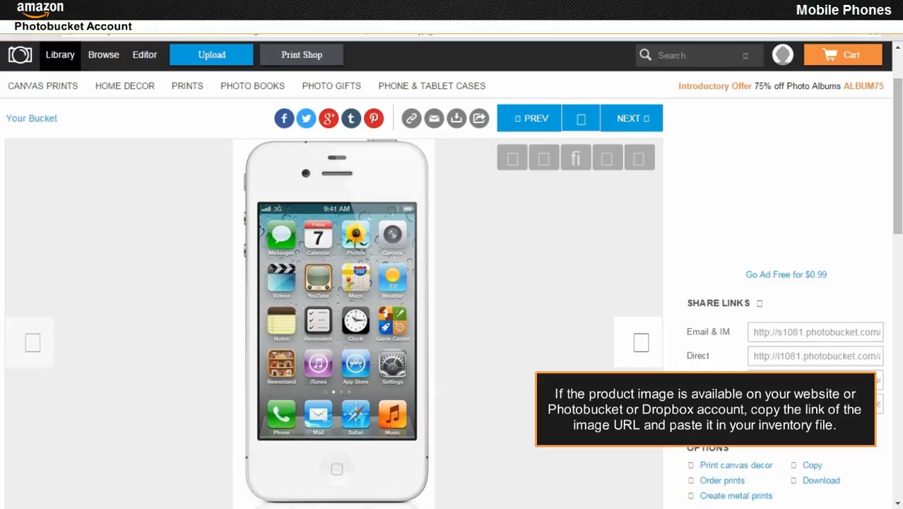
Copy the phone picture's Photobucket .jpg link and paste it into AY4.
right_click(326, 286)
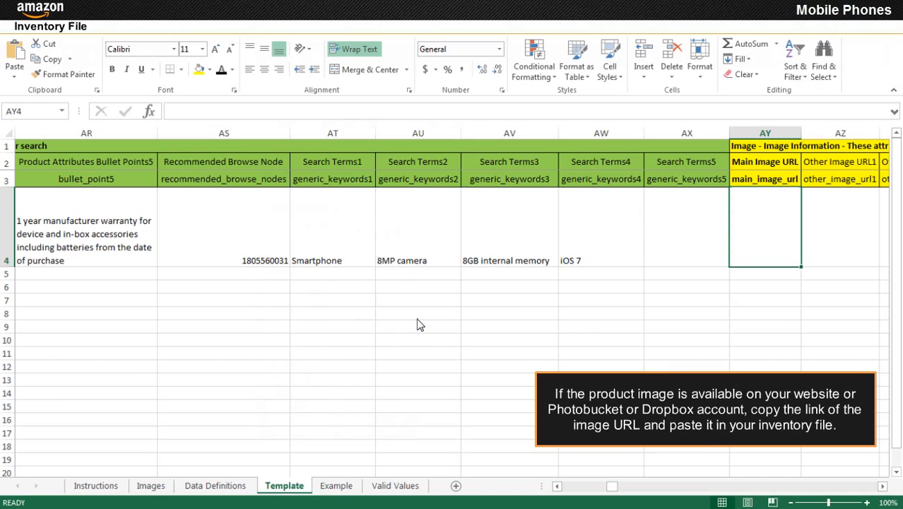
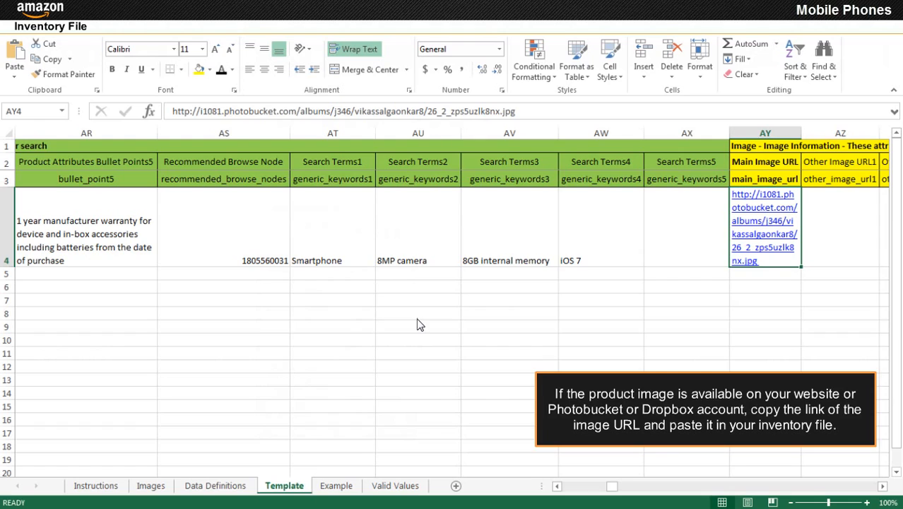